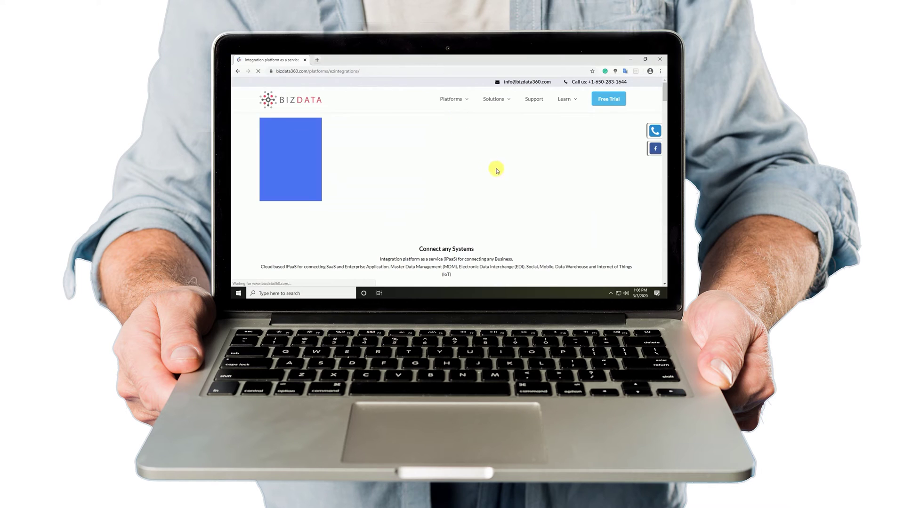
Step: Display the Salesforce Items records list from the navigation bar
scroll(598, 164, "down", 15)
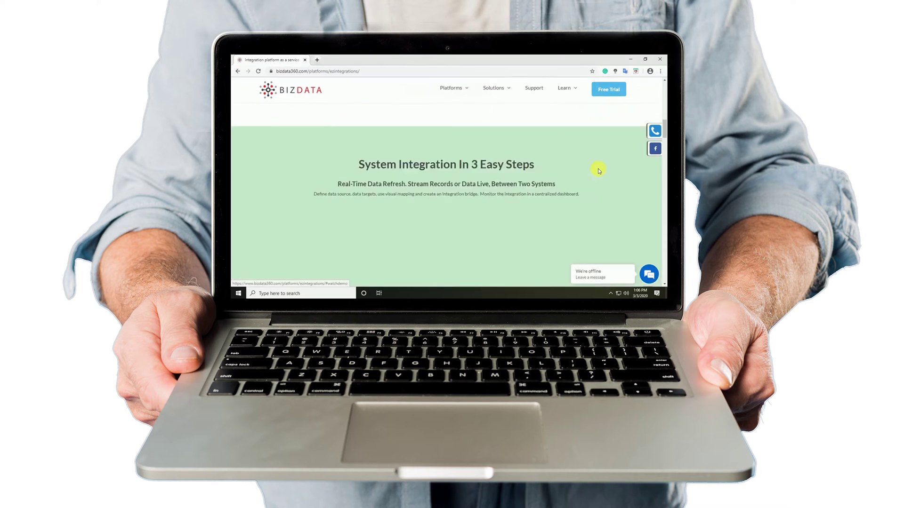
scroll(372, 148, "up", 3)
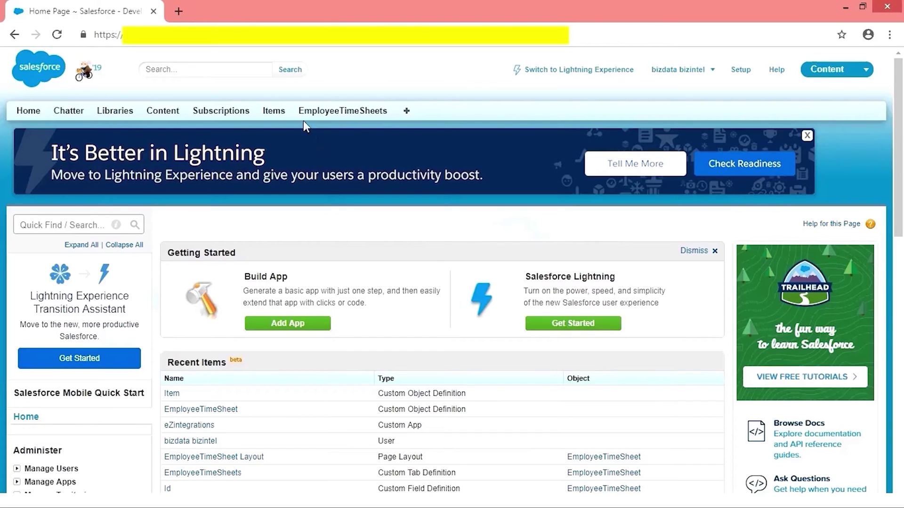
left_click(274, 112)
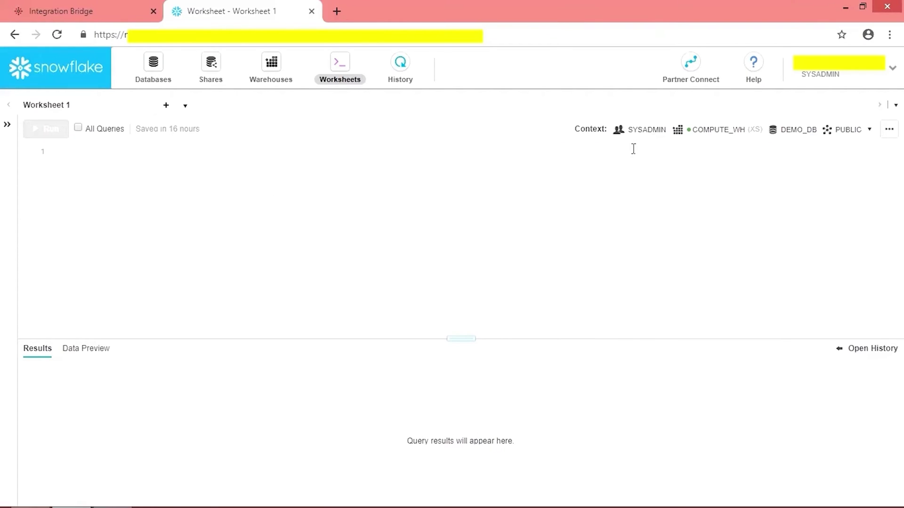
Step: Run select * from "ITEMS"; in the Snowflake worksheet, see 0 rows, and enlarge the results pane
left_click(152, 185)
type("select ")
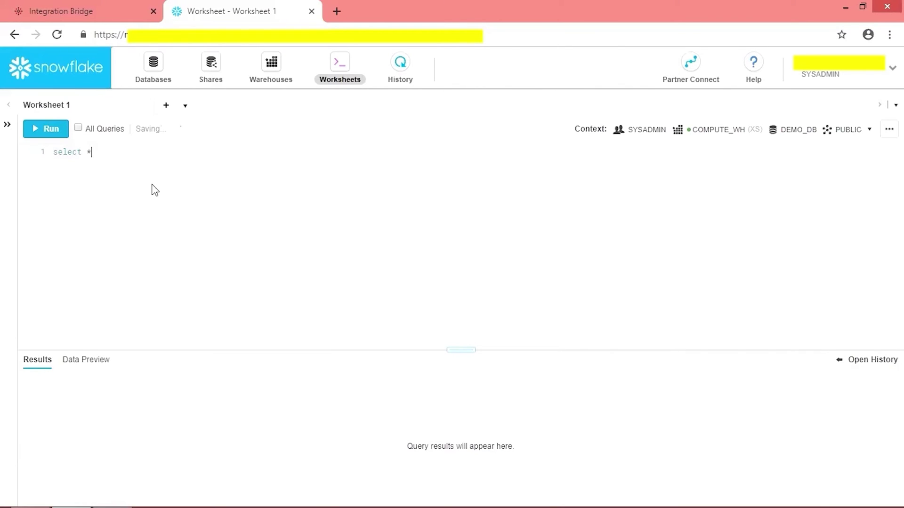
type("* from \"ITEMS\";")
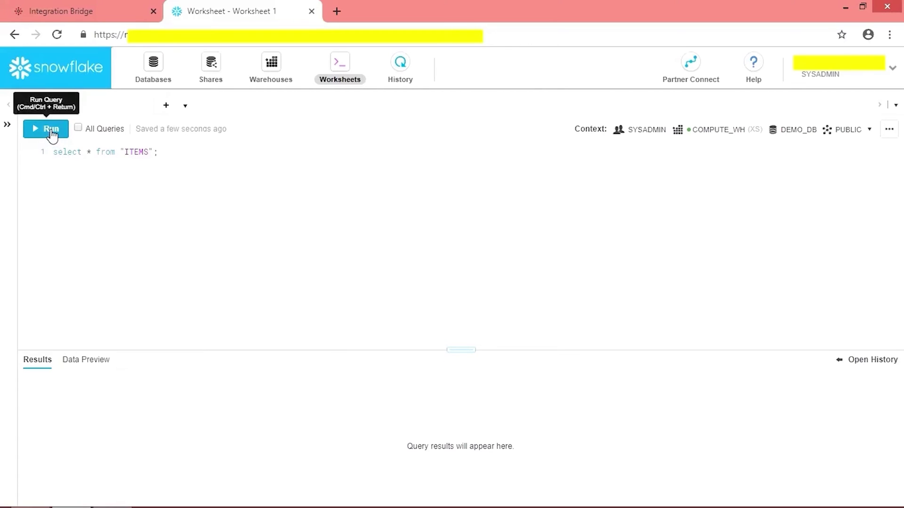
left_click(50, 130)
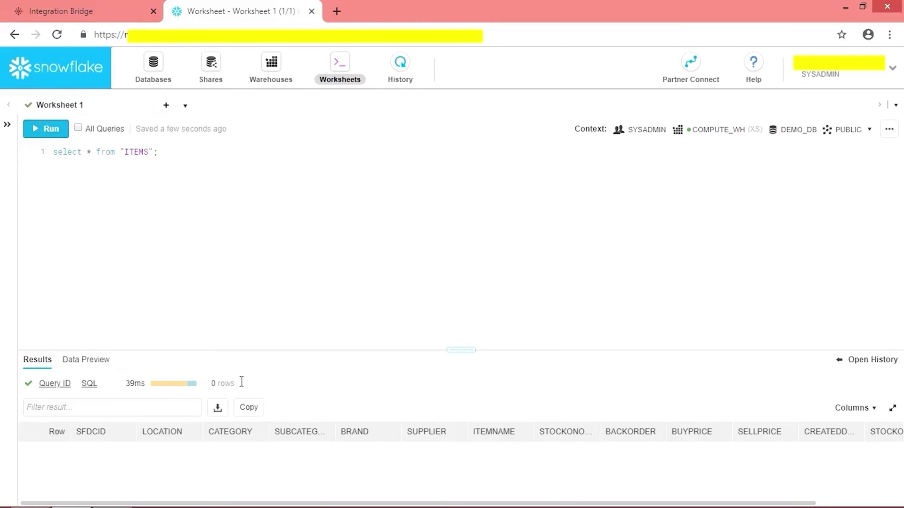
left_click_drag(464, 348, 440, 224)
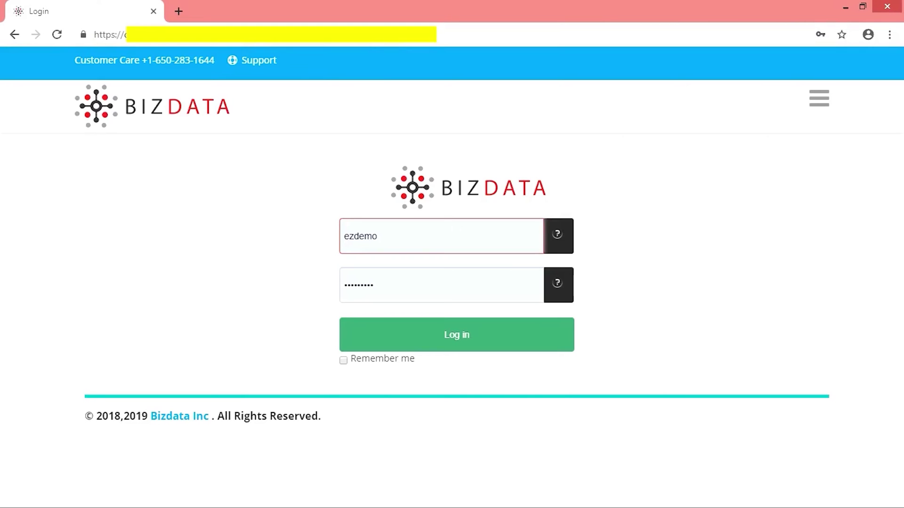
Step: Log in to BizData eZintegrations with the pre-filled username and password
left_click(506, 327)
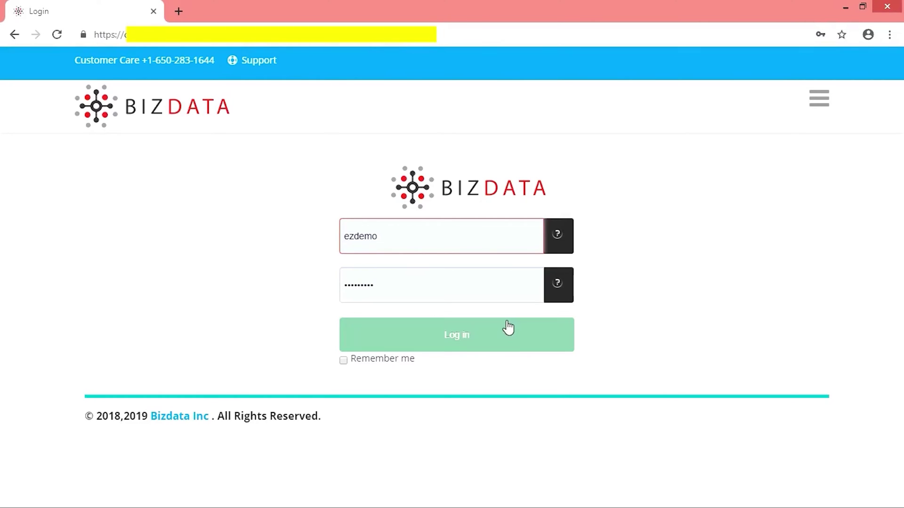
left_click(458, 346)
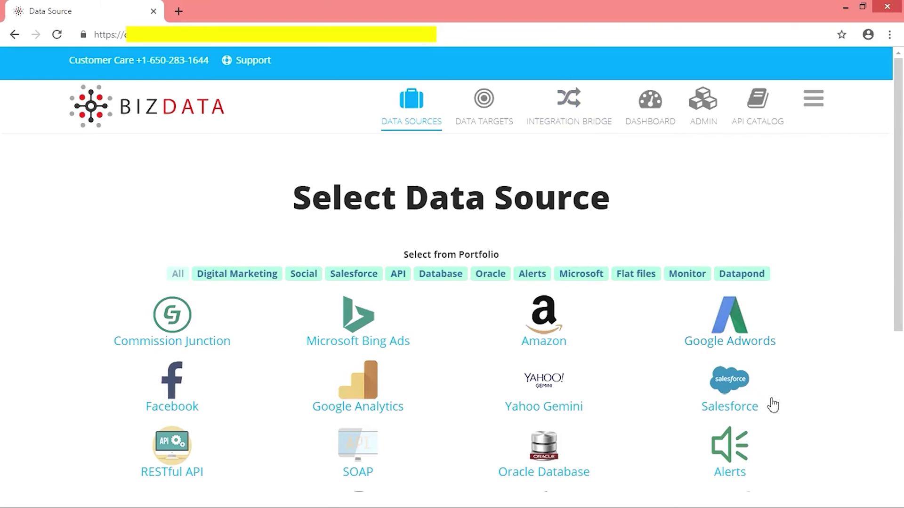
Step: Add a new Salesforce source named 'sfdctosnoflake' with source type Salesforce
left_click(731, 394)
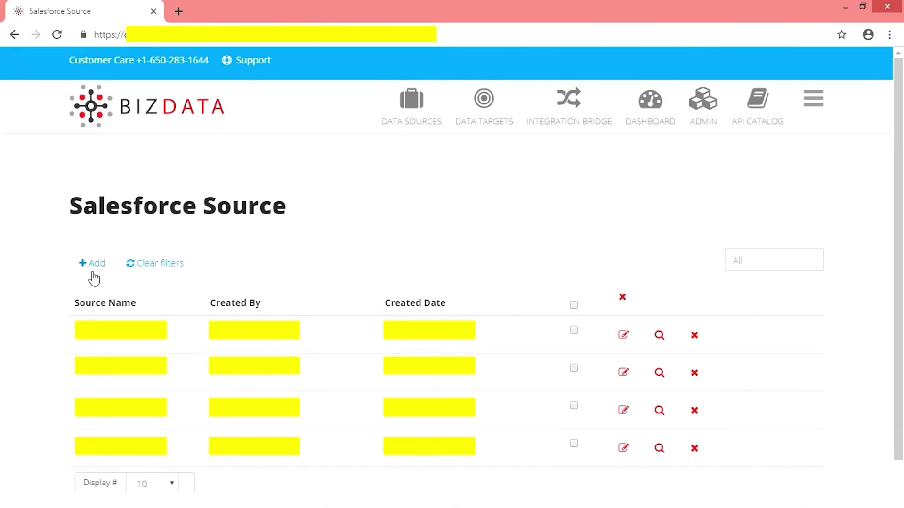
left_click(93, 273)
left_click(263, 364)
type("sfd")
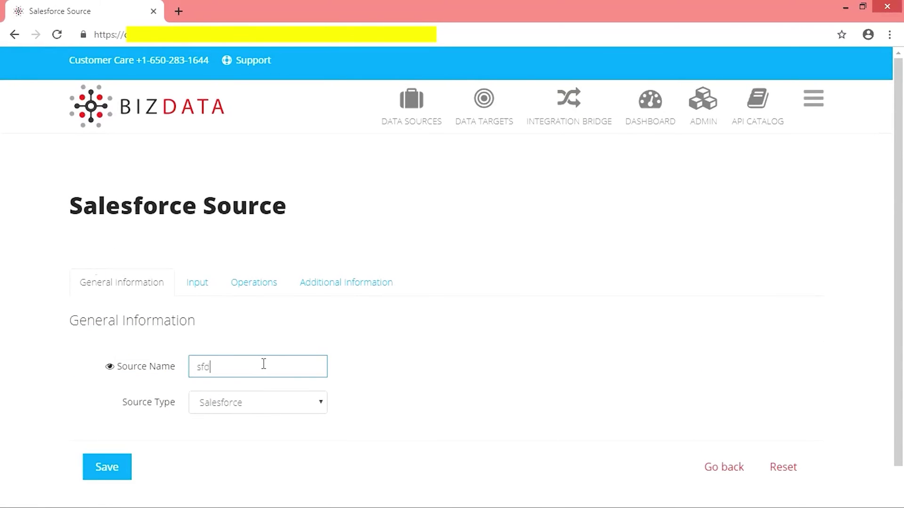
type("ctosnoflake")
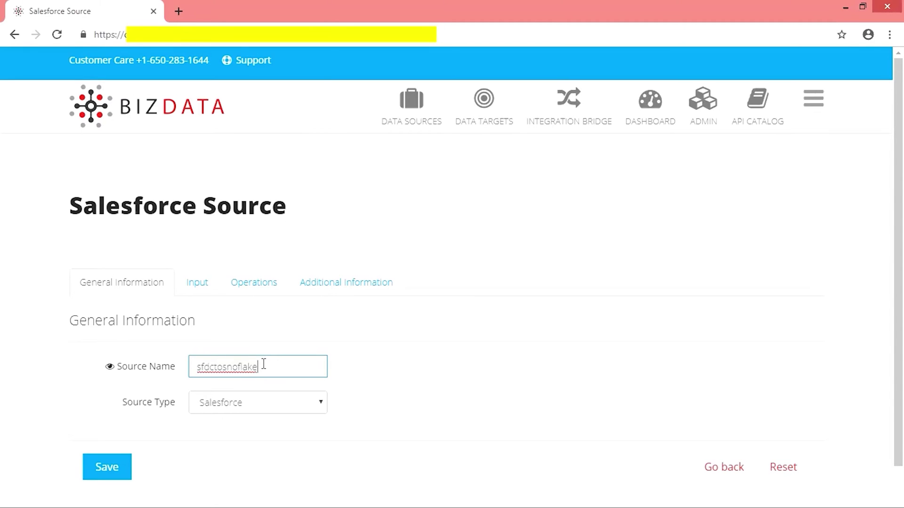
left_click(256, 405)
left_click(256, 406)
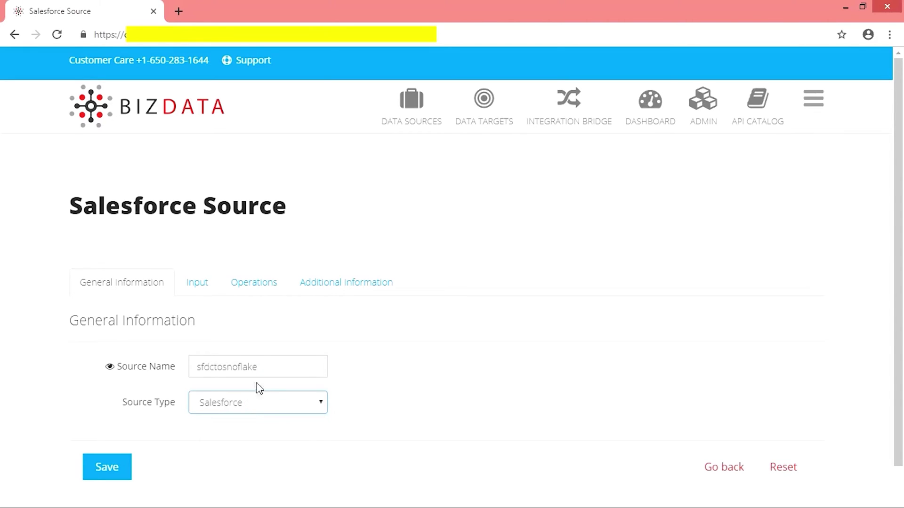
Step: On the Input settings, use the Salesforce Admin connection and the item object
left_click(200, 290)
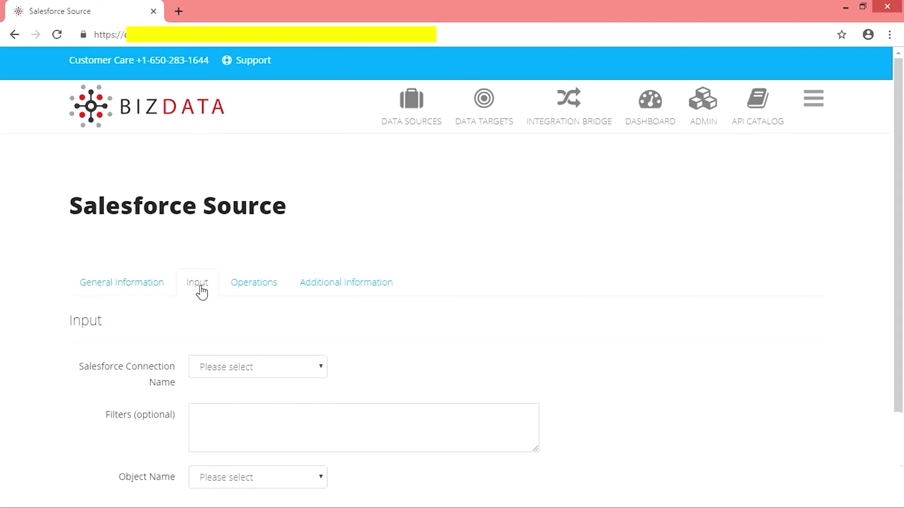
left_click_drag(902, 214, 890, 303)
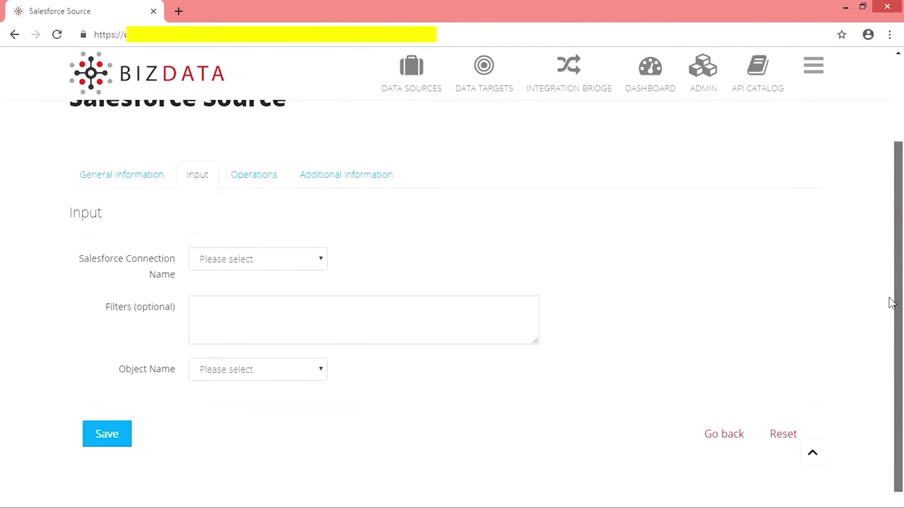
left_click(230, 262)
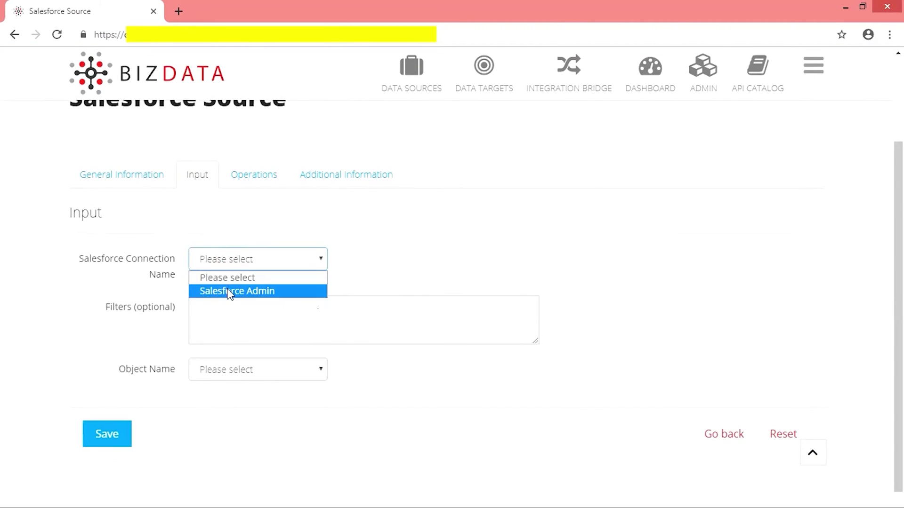
left_click(228, 291)
left_click(231, 369)
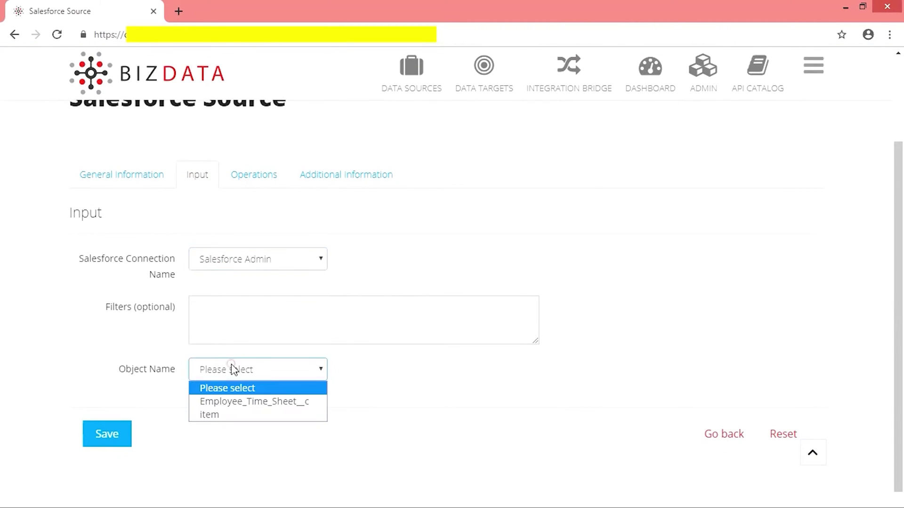
left_click(228, 416)
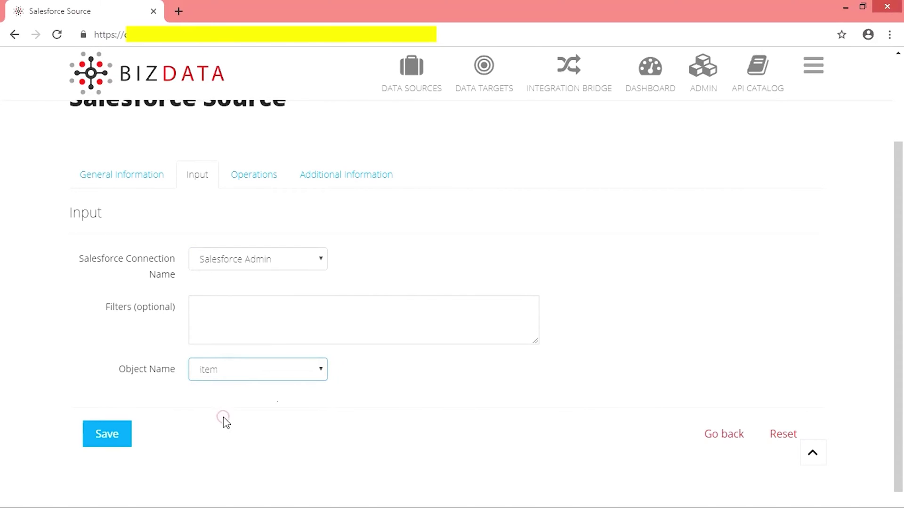
Step: Review operations and additional information, then save the Salesforce data source
left_click(251, 181)
left_click(331, 233)
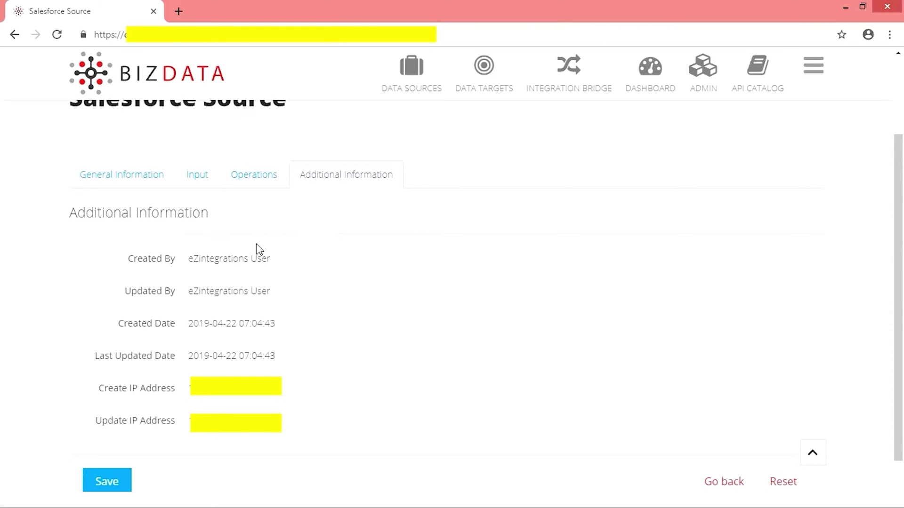
left_click(117, 480)
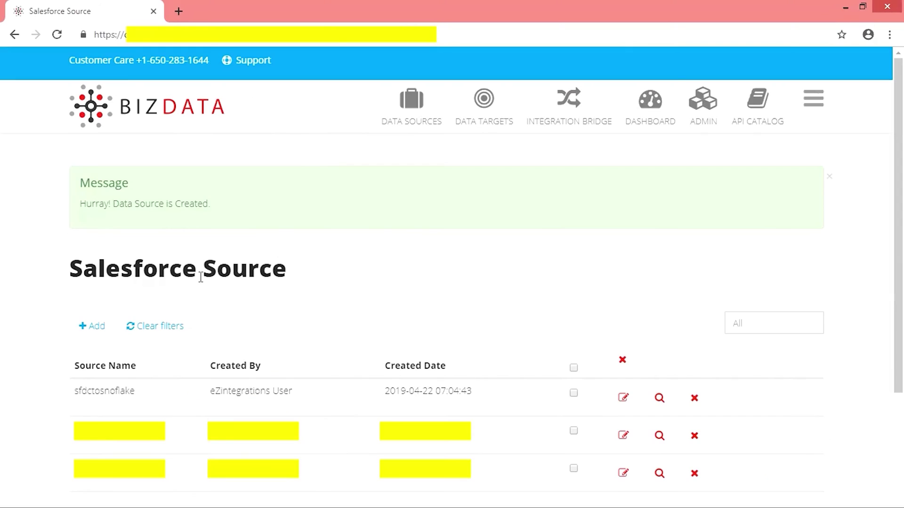
left_click(487, 110)
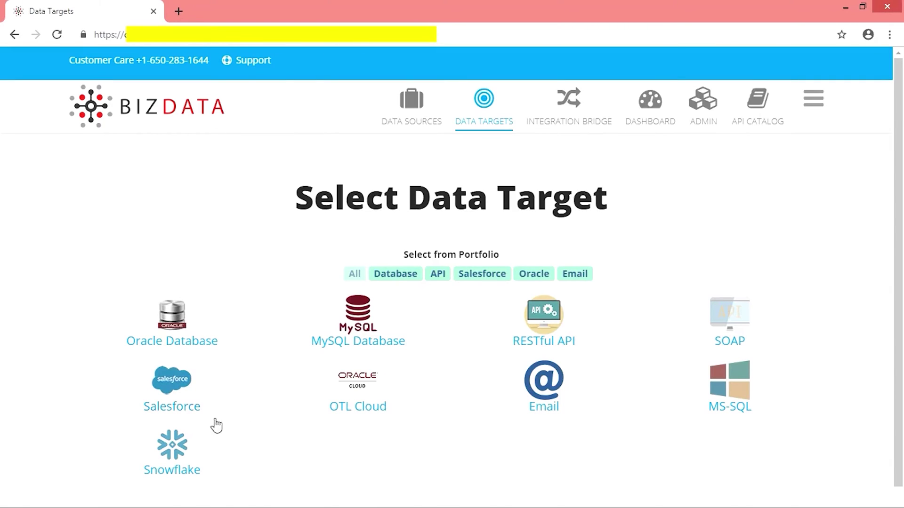
Step: Add a new Snowflake data target named 'snowflaketarget' with target type Snowflake
left_click(178, 451)
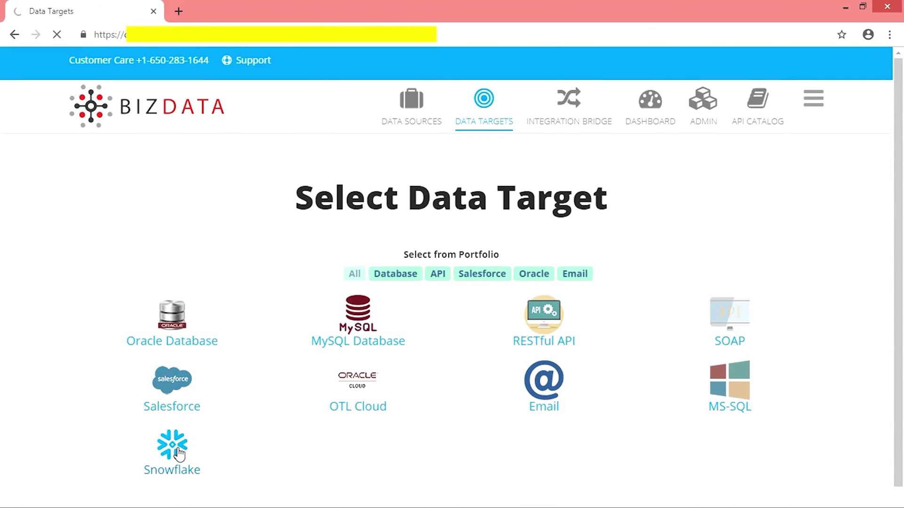
left_click(97, 268)
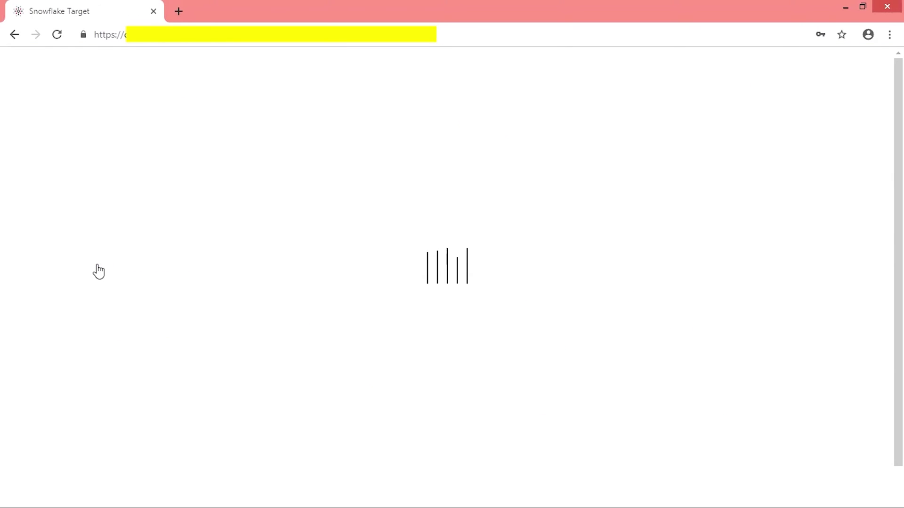
left_click(190, 367)
type("sno")
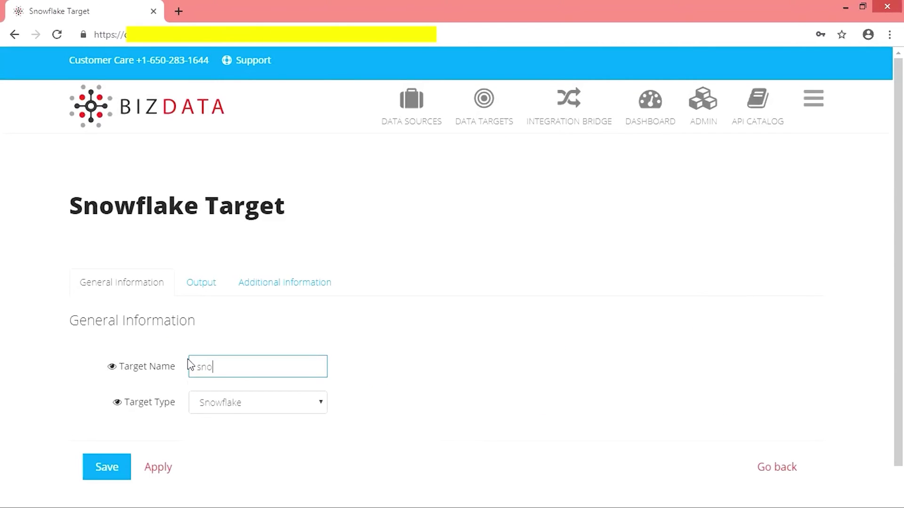
type("wflaketarget")
left_click(242, 402)
left_click(242, 402)
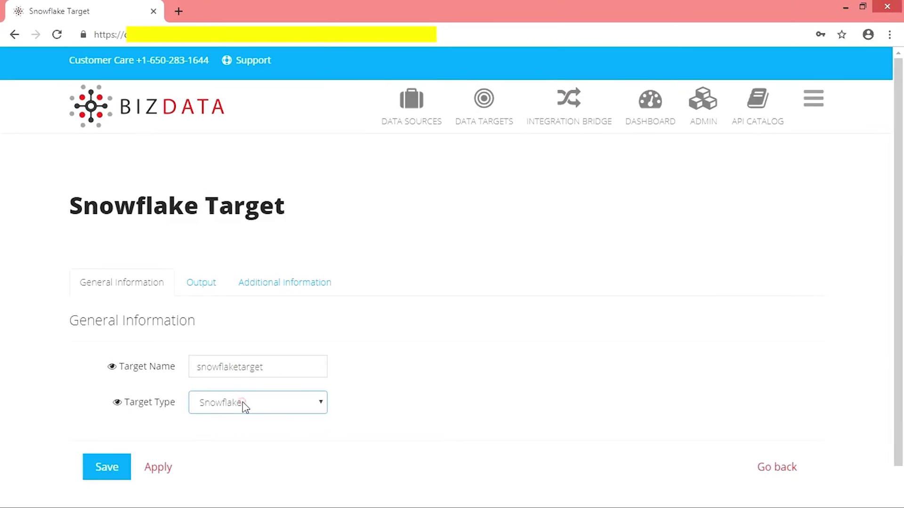
left_click(213, 281)
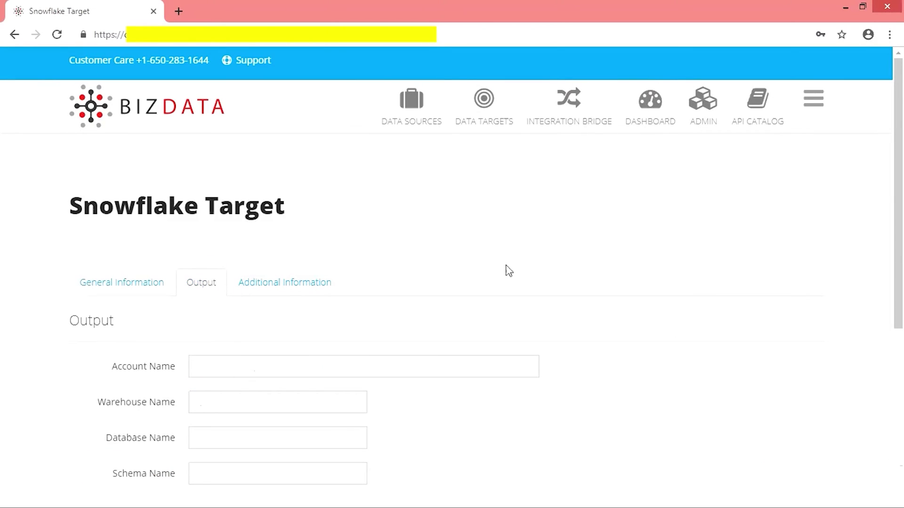
Step: Fill the output connection: account, warehouse COMPUTE_WH, database demo_db, schema public, credentials, role sysadmin
left_click_drag(902, 156, 902, 281)
left_click(200, 148)
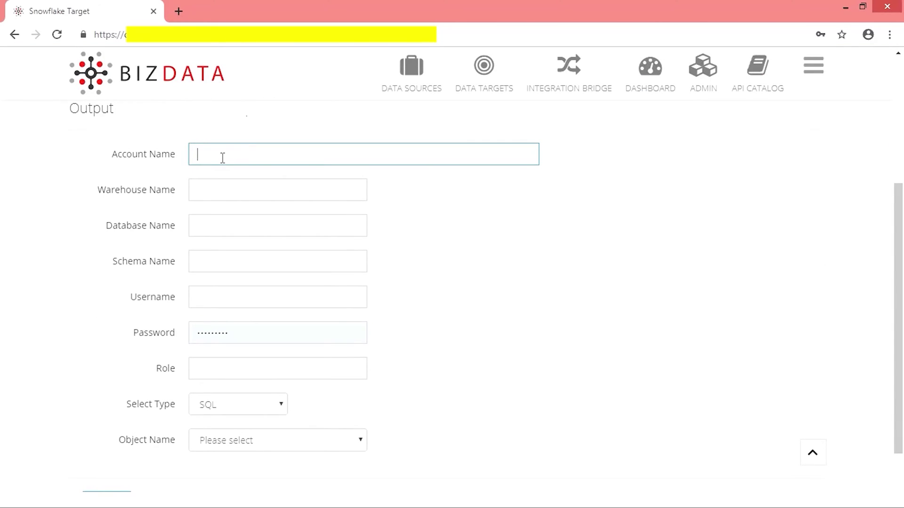
key("ctrl+v")
key("Tab")
type("COMPUTE_WH")
key("Tab")
type("demo_db")
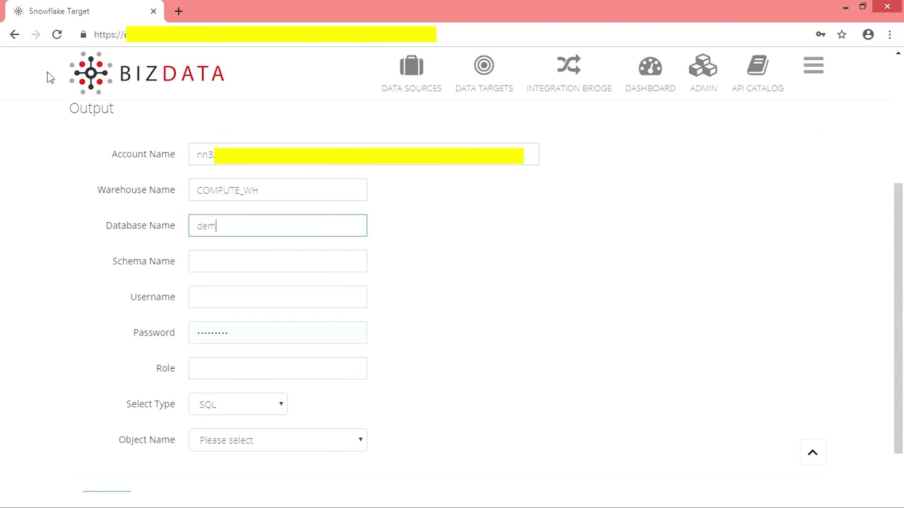
key("Tab")
type("public")
key("Tab")
key("ctrl+v")
key("Tab")
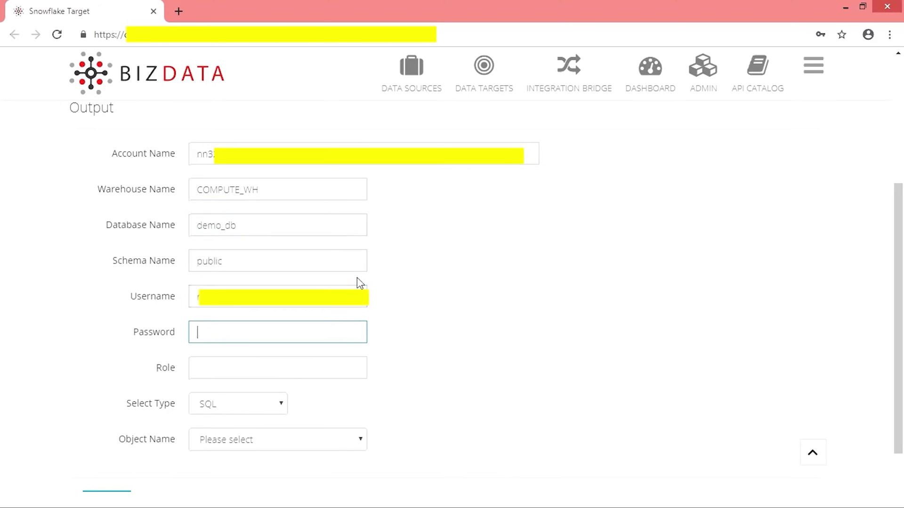
type("*********")
key("Tab")
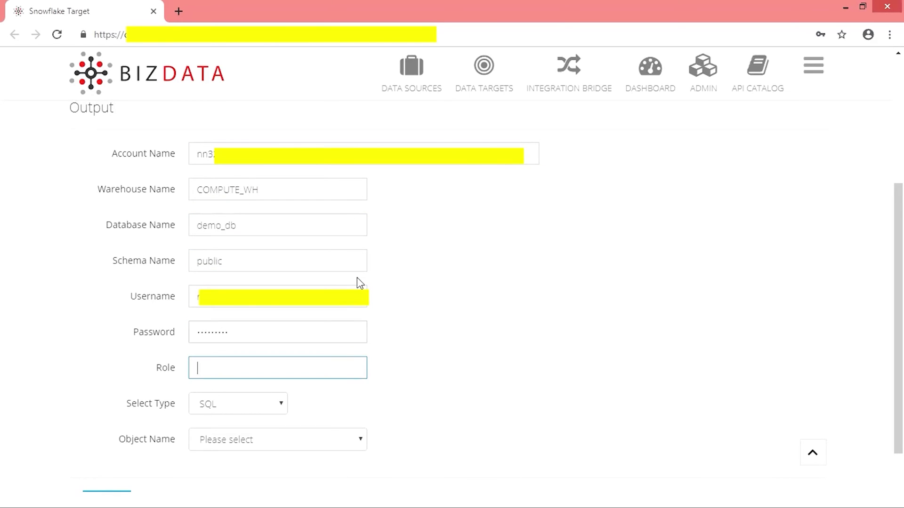
type("sysadmin")
Step: Set query type SQL and target object items, then go to Integration Bridge
left_click(265, 409)
left_click(265, 421)
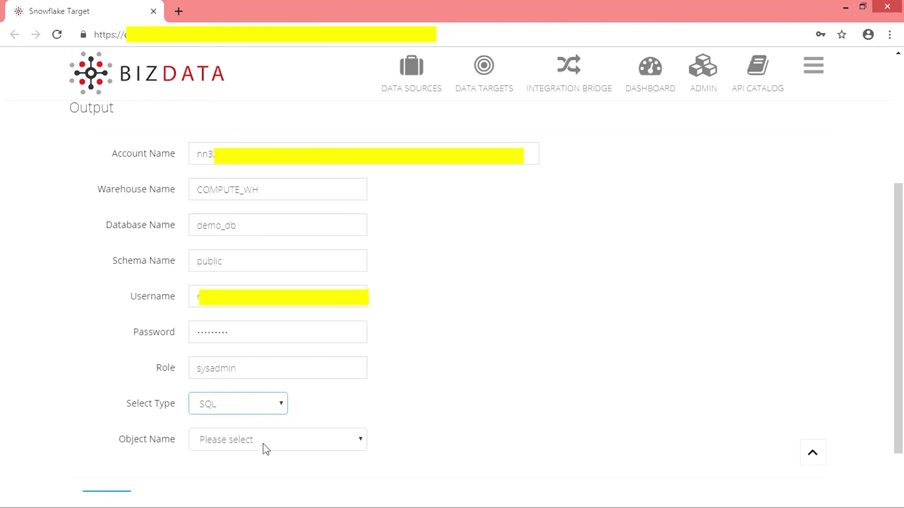
left_click(263, 442)
left_click(261, 471)
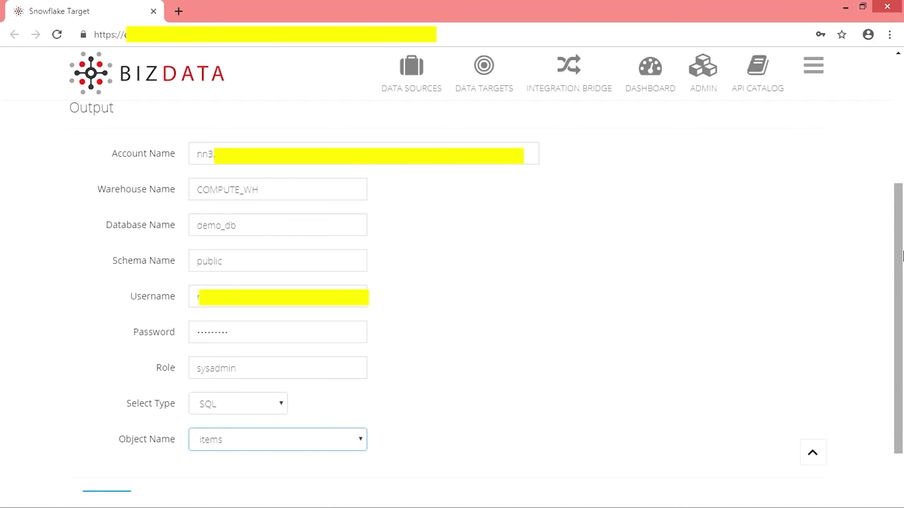
scroll(159, 431, "down", 1)
left_click(573, 90)
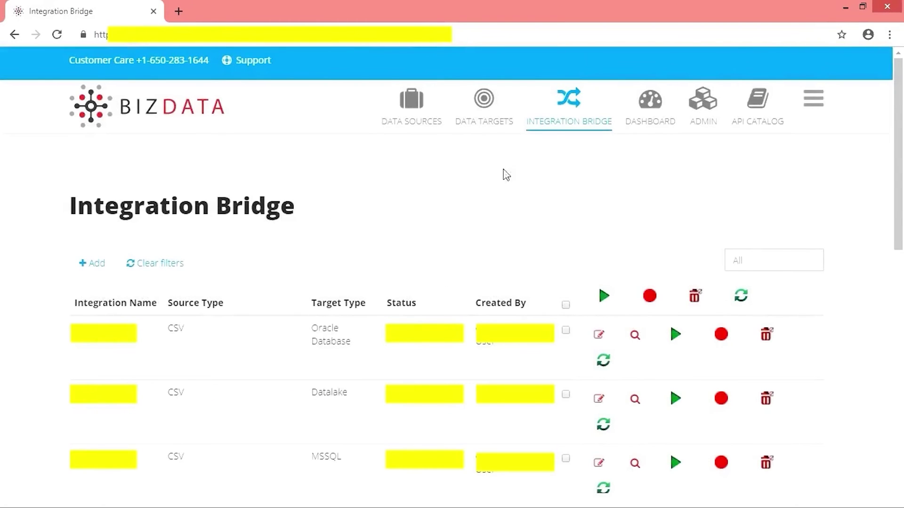
Step: Add an integration 'sfdctonetsuite_integration' with Salesforce source sfdctosnoflake
left_click(93, 263)
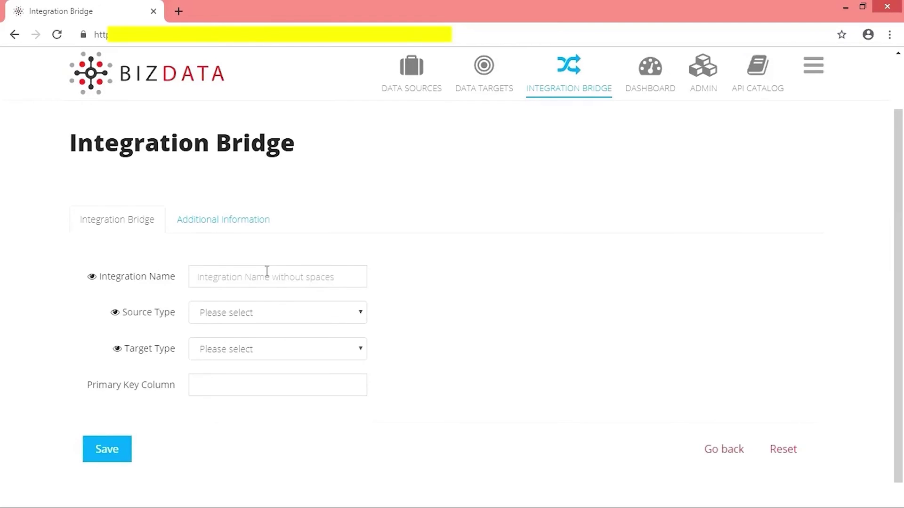
left_click(267, 271)
type("sfdcto")
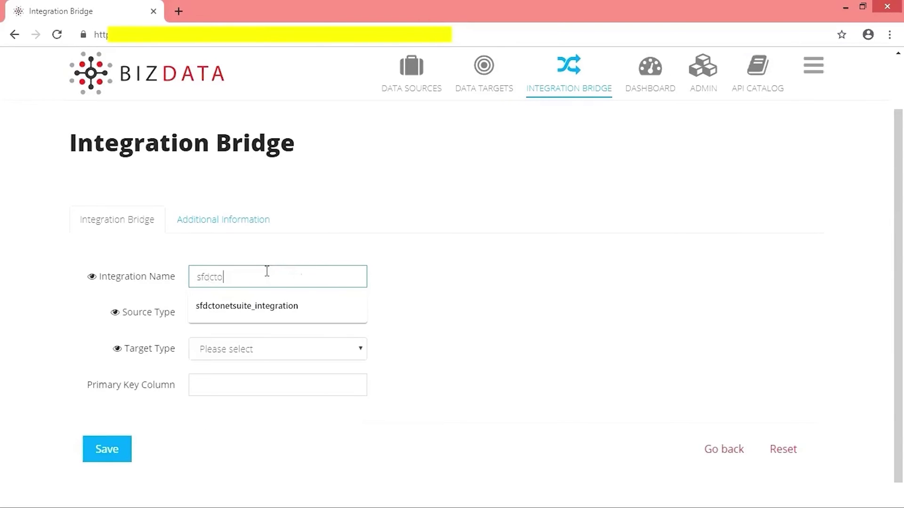
type("netsuite_integration")
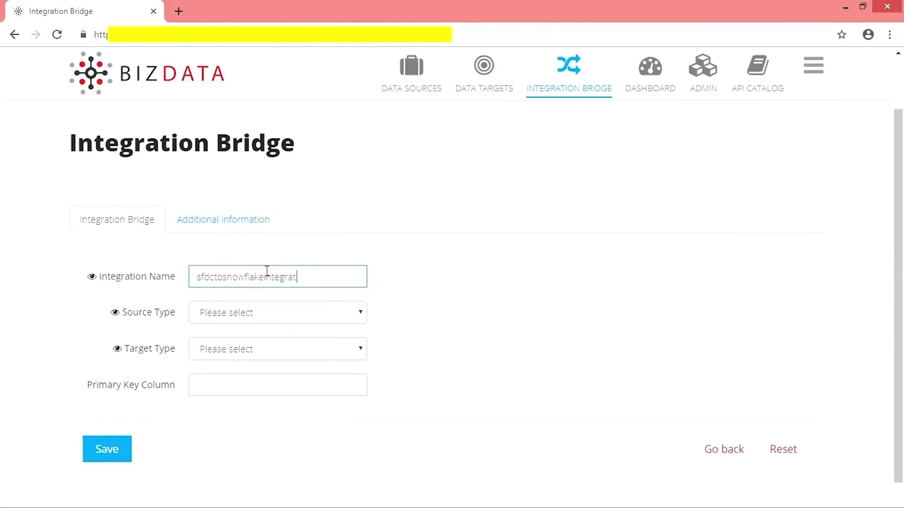
left_click(277, 315)
scroll(264, 297, "down", 3)
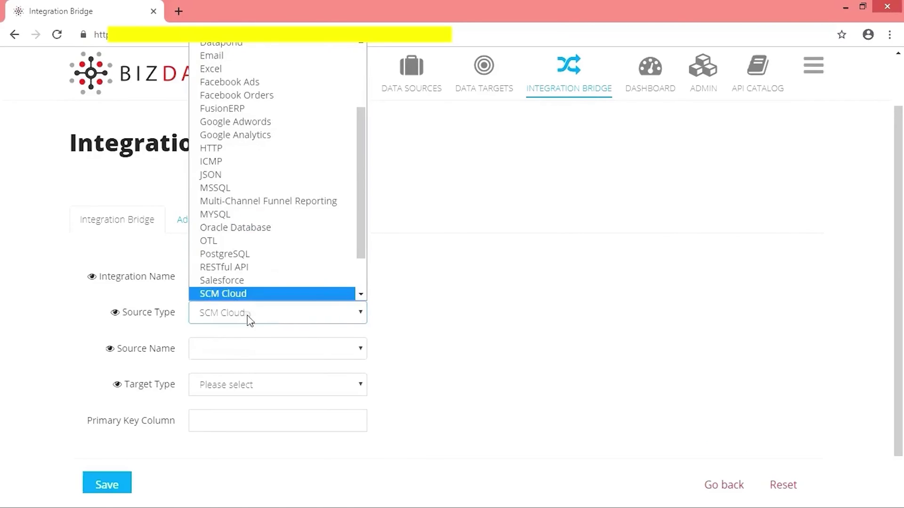
left_click(241, 280)
left_click(243, 353)
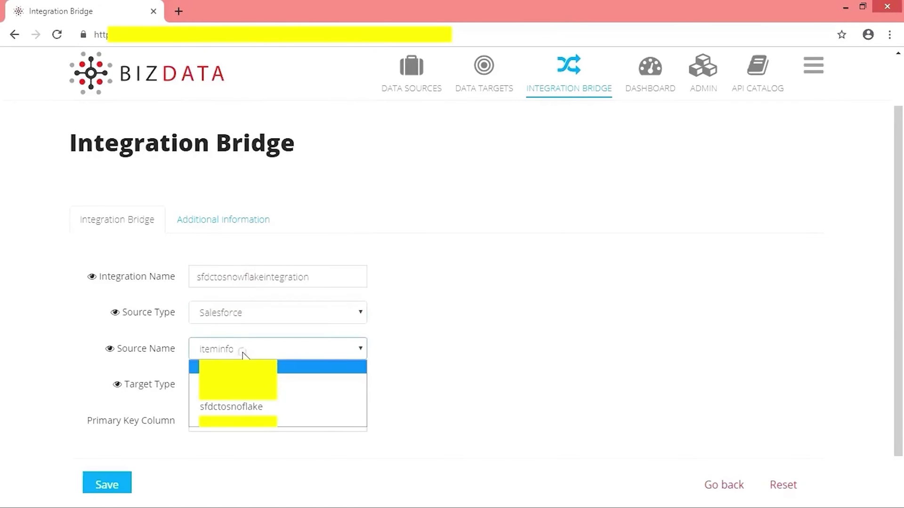
left_click(253, 406)
Step: Set the integration's target to Snowflake, target name snowflaketarget
left_click(231, 387)
left_click(221, 339)
left_click(247, 421)
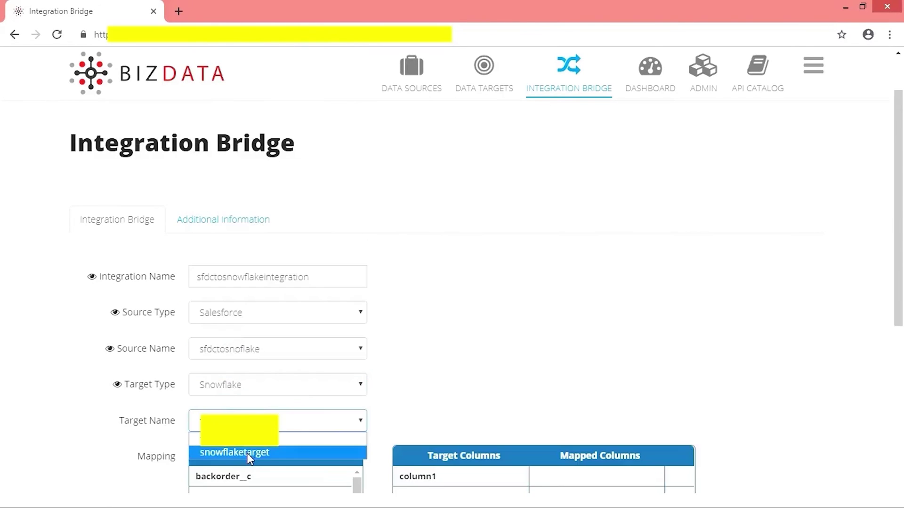
left_click(248, 453)
Step: Map the Location__c source column onto the Location target column in the mapping tables
scroll(901, 141, "down", 7)
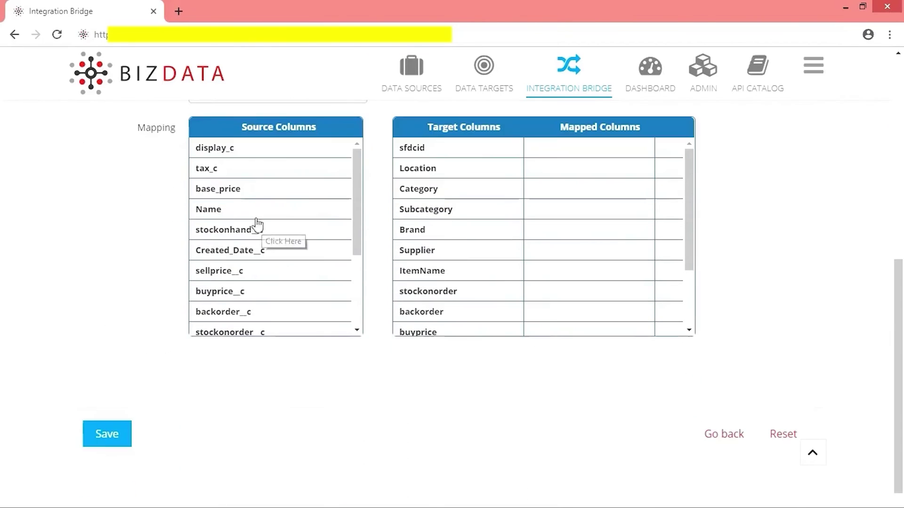
scroll(353, 203, "down", 3)
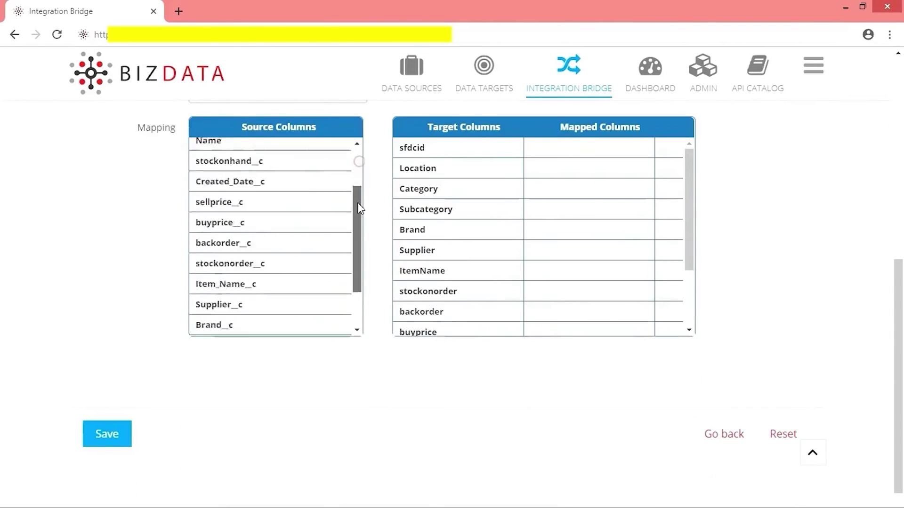
left_click_drag(286, 292, 557, 173)
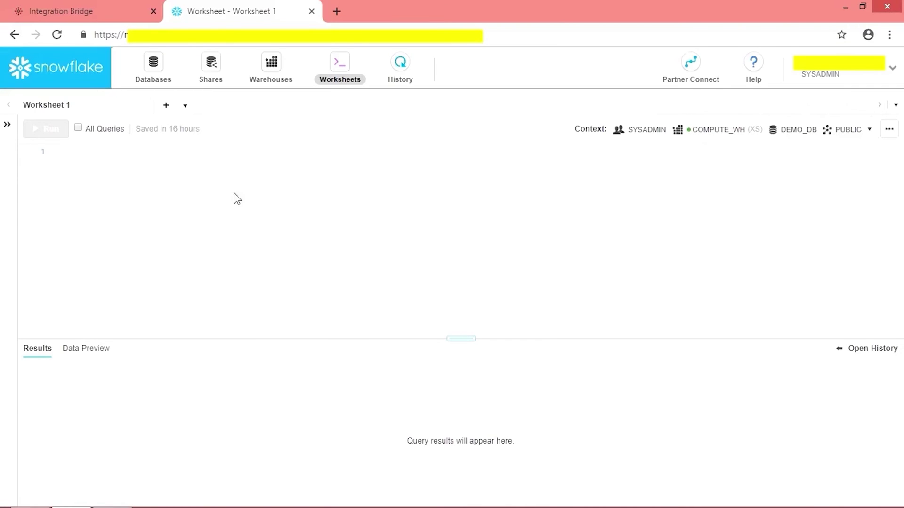
Step: Enter select * from "ITEMS"; in the Snowflake worksheet and run it
left_click(152, 184)
type("sele")
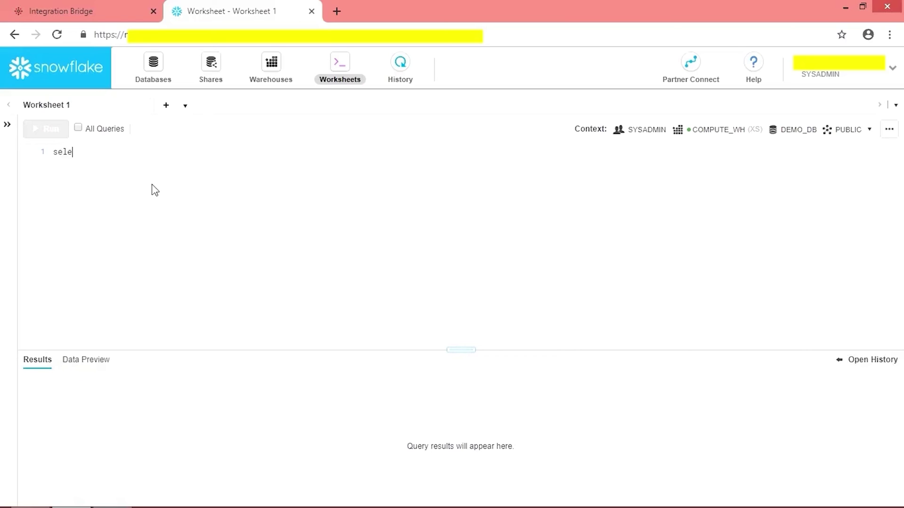
key("BackSpace")
key("BackSpace")
key("BackSpace")
key("BackSpace")
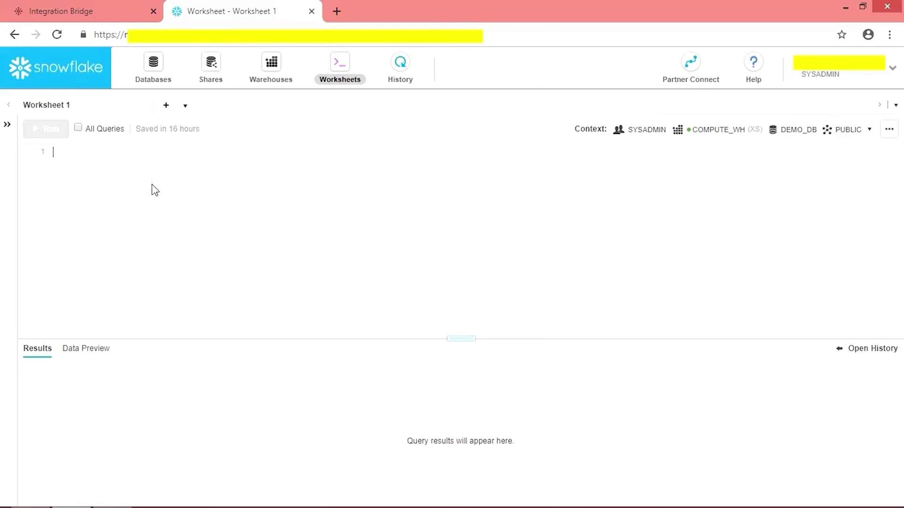
type("sele")
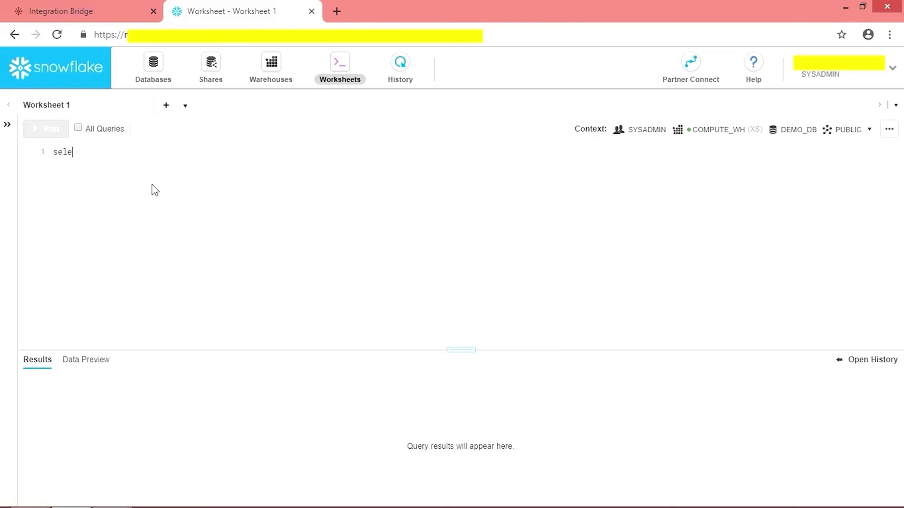
type("ct ")
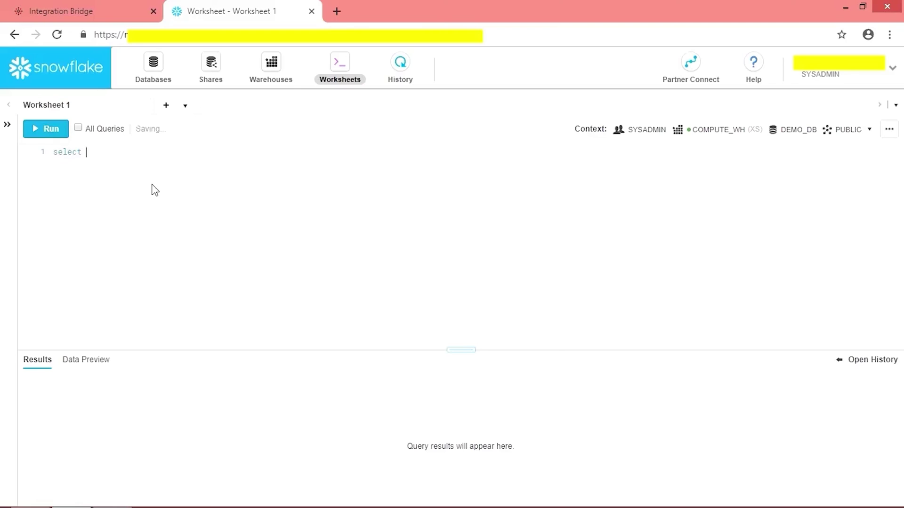
type("* from \"ITEMS\";")
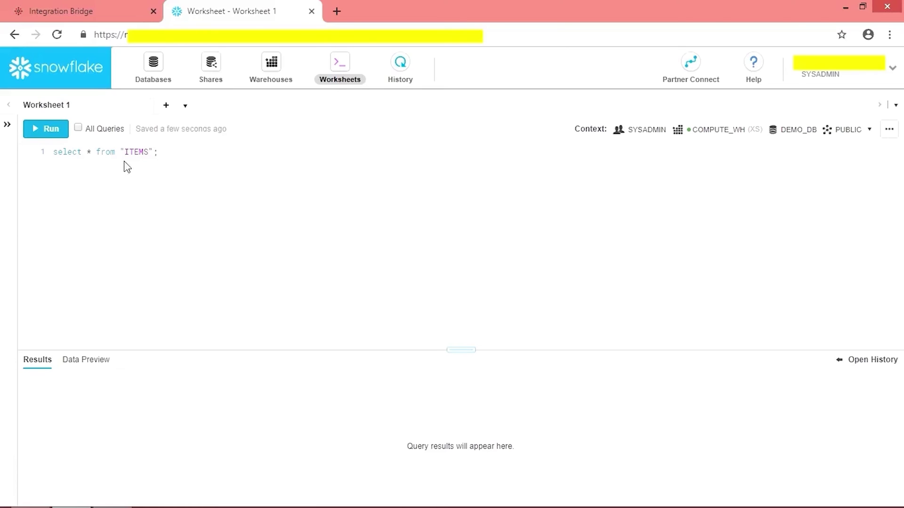
left_click(51, 133)
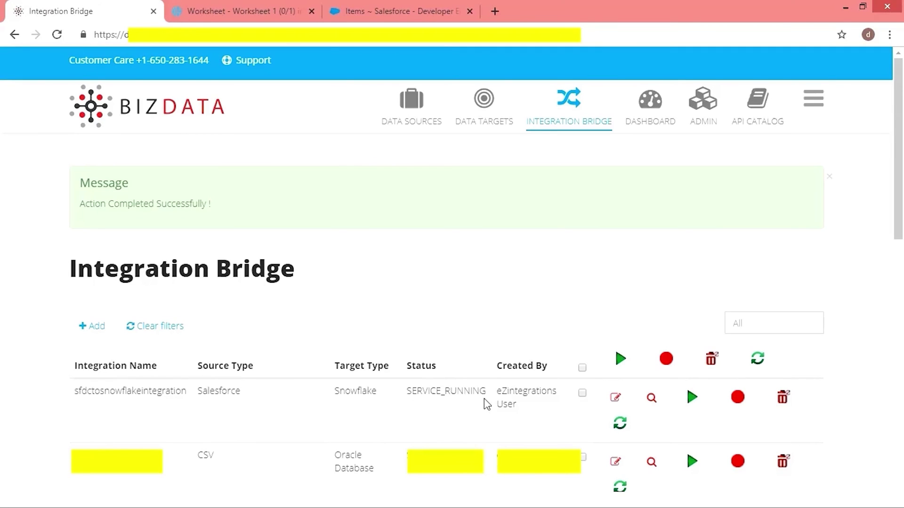
Step: Rerun the ITEMS query and browse the 19 returned rows in an enlarged results pane
key("ctrl+Tab")
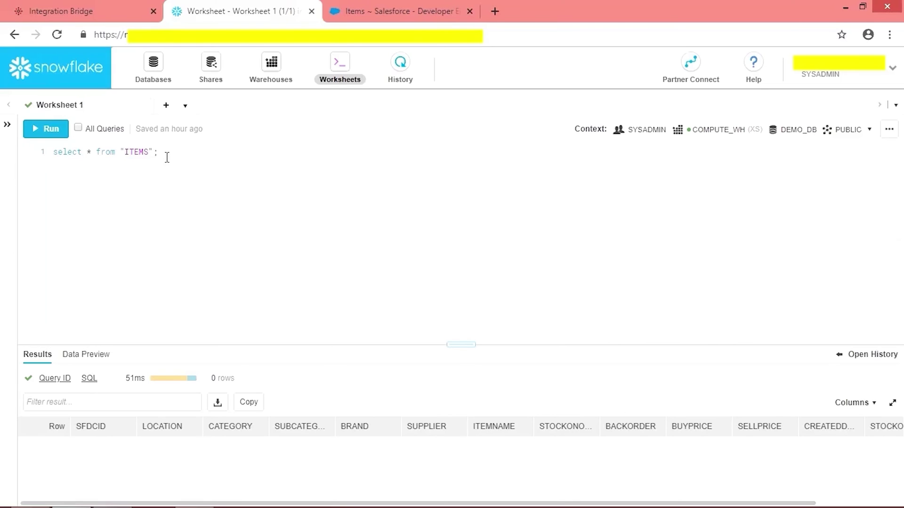
left_click(49, 136)
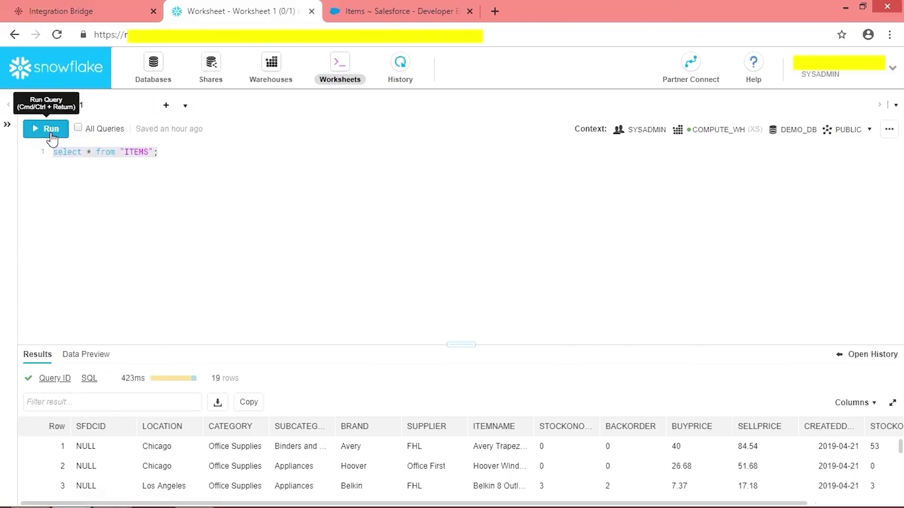
left_click_drag(462, 344, 461, 257)
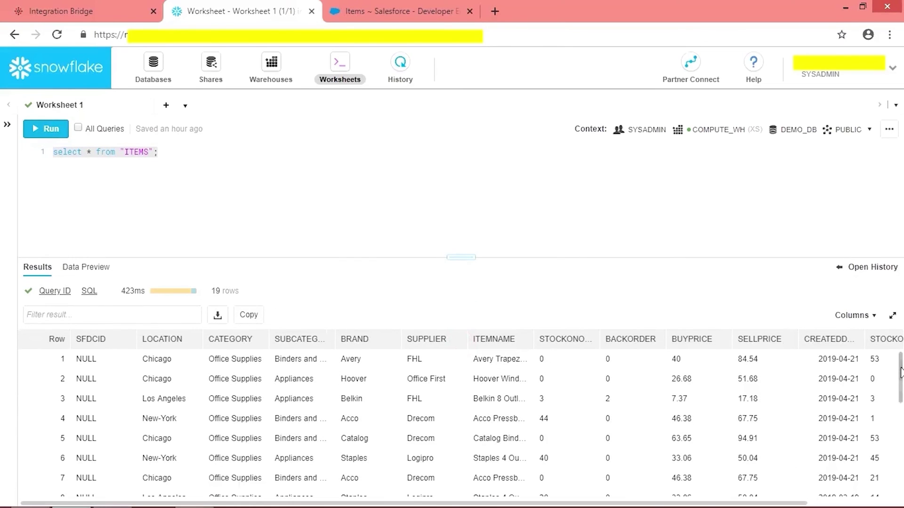
left_click_drag(900, 400, 899, 493)
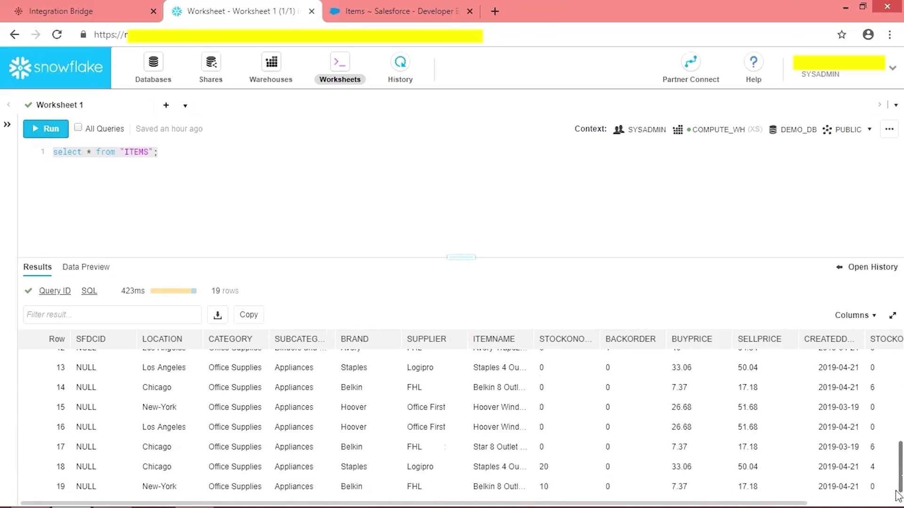
scroll(445, 506, "right", 3)
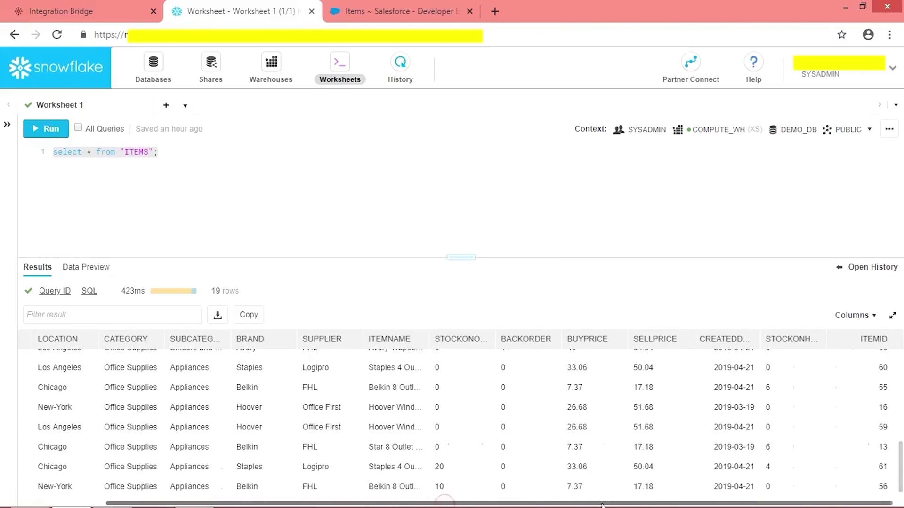
Step: Start a new Salesforce Item: Location Chicago, Category Office Supplies, Subcategory Labels
key("ctrl+Tab")
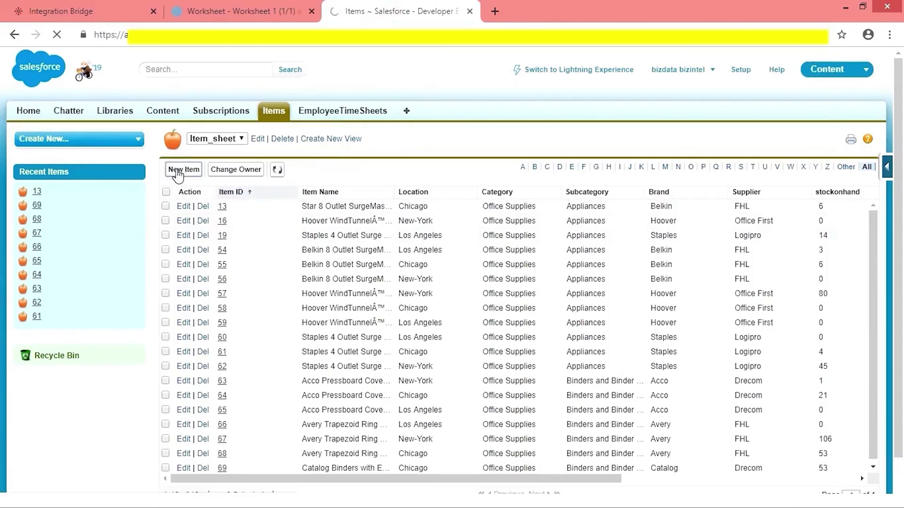
left_click(180, 170)
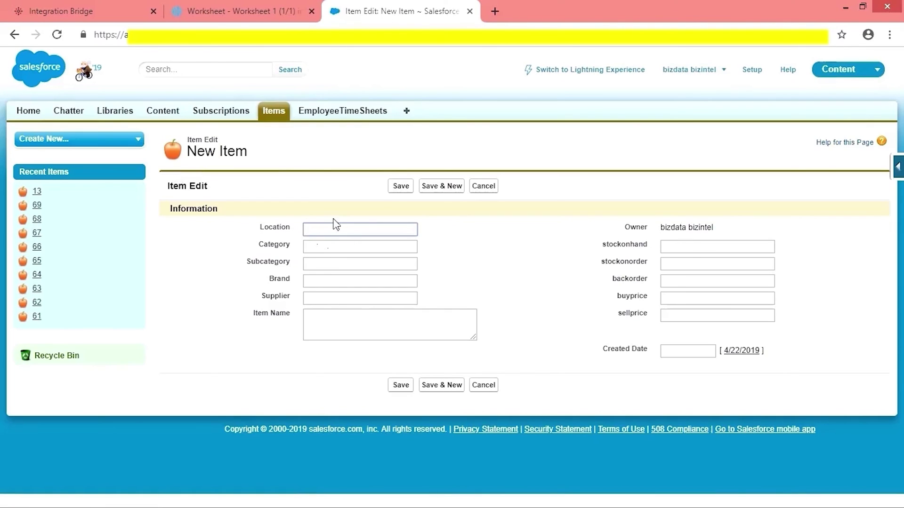
type("Chicago")
left_click(333, 246)
type("Office S")
left_click(360, 272)
left_click(360, 269)
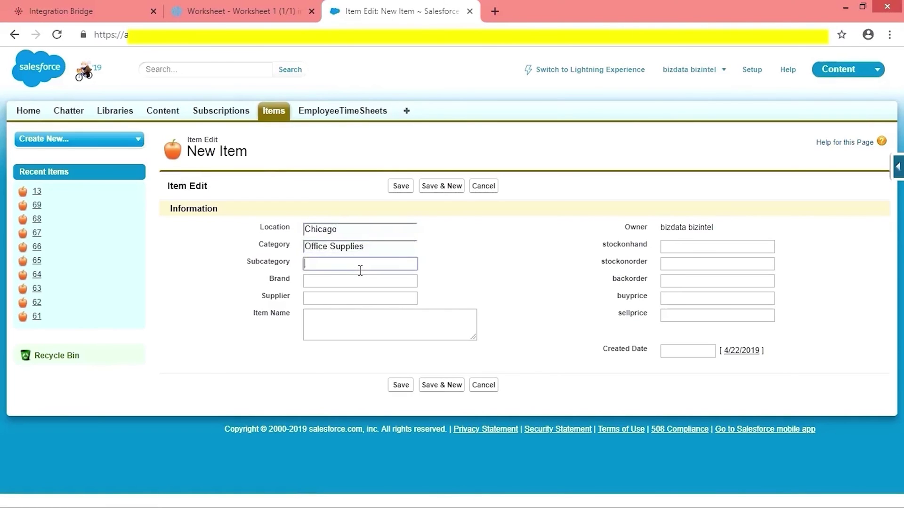
type("Labels")
Step: Set Brand Avery, Supplier FHL and Item Name 'Avery 481'
key("Tab")
type("Avery")
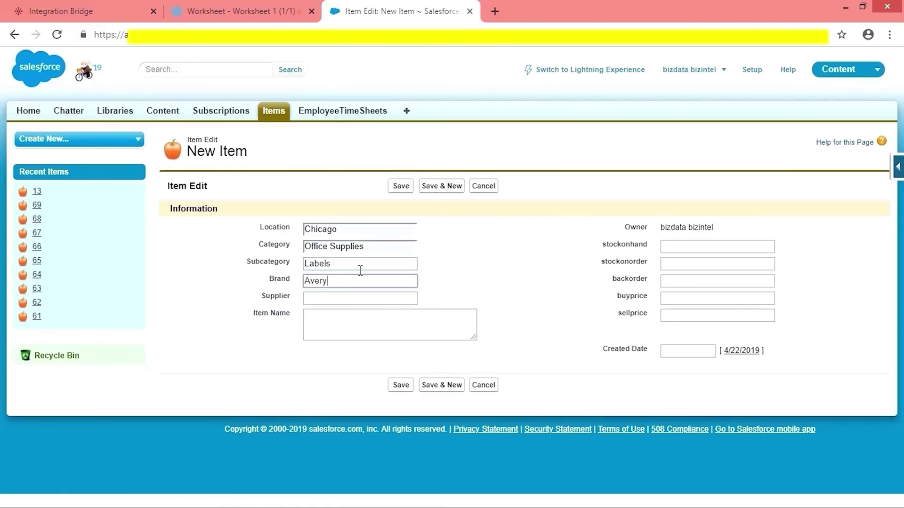
key("Tab")
type("FHL")
key("Tab")
type("Avery 481")
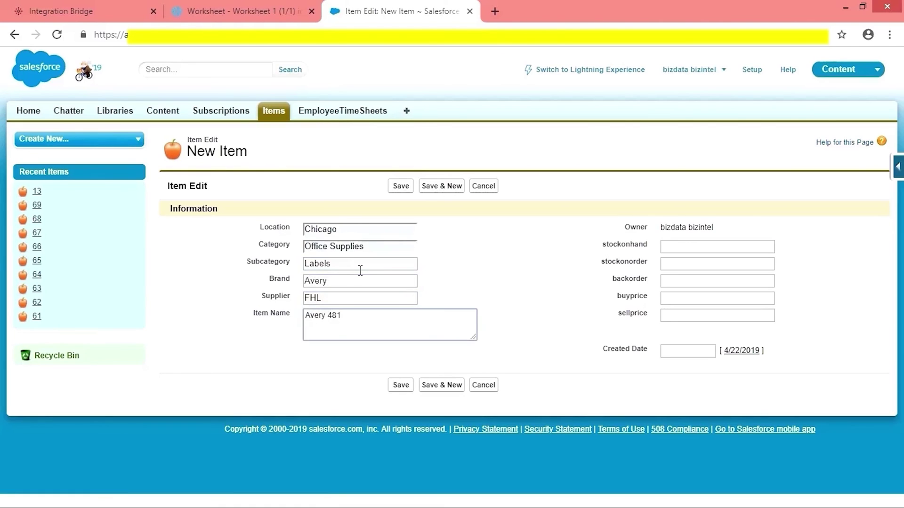
Step: Enter stock values 0, 12, 0, buy price 18.2, sell price 35.85, today's date, and save
key("Tab")
type("0")
key("Tab")
type("12")
key("Tab")
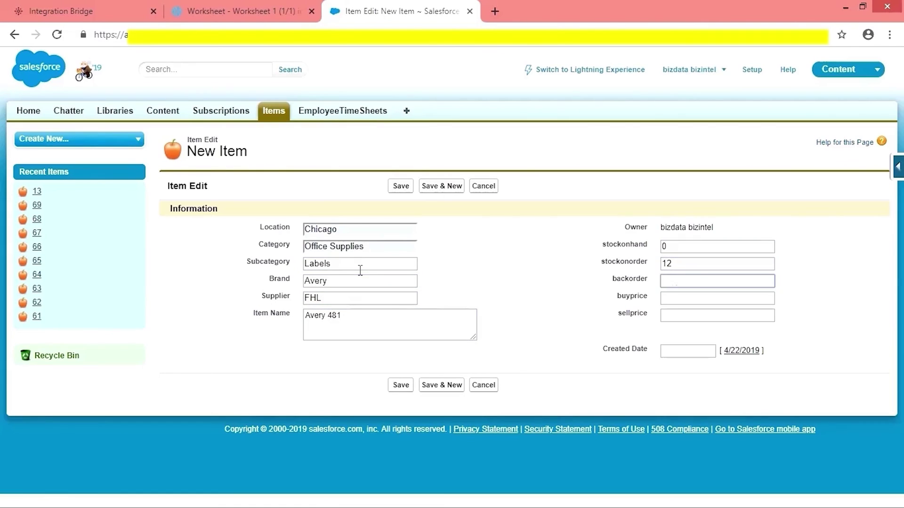
type("0")
key("Tab")
type("18.2")
key("Tab")
type("35.85")
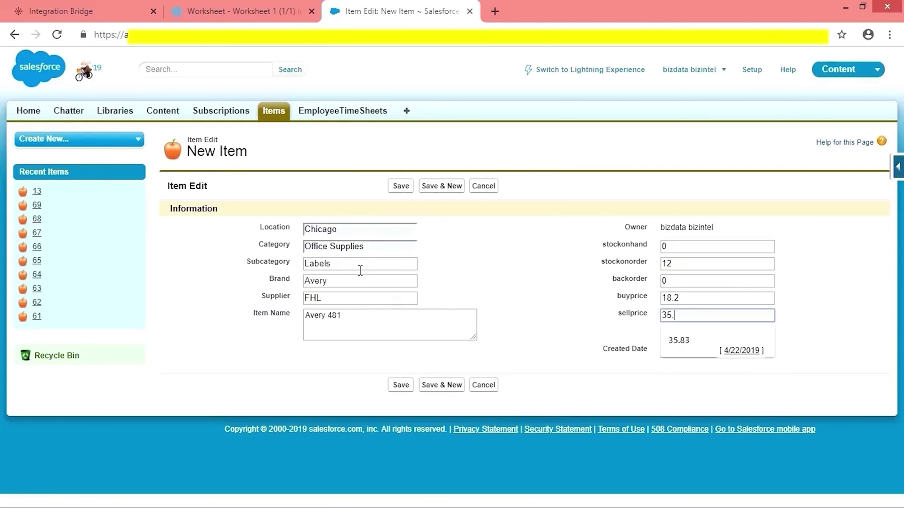
left_click(741, 351)
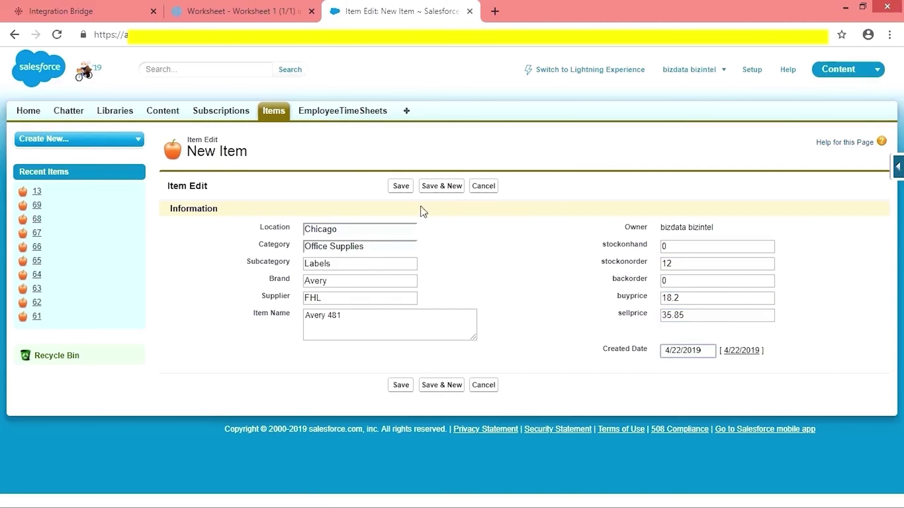
left_click(401, 186)
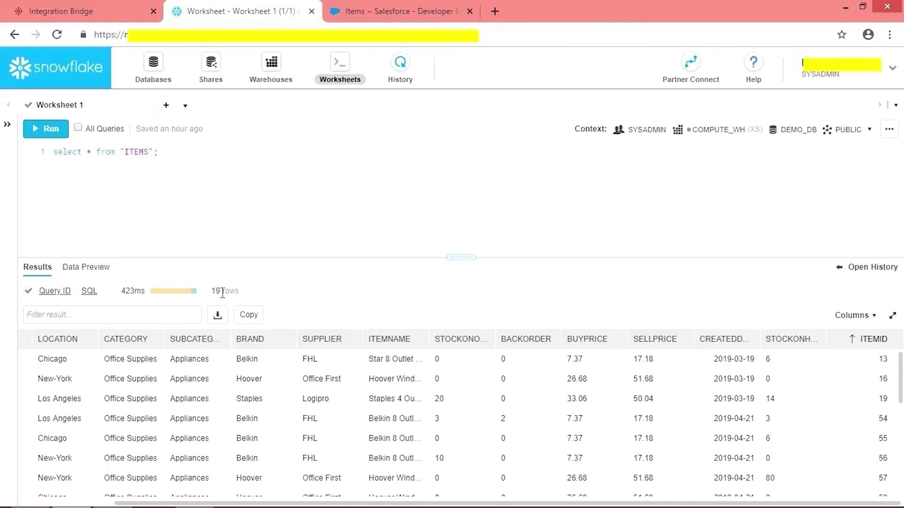
Step: Rerun the ITEMS query and check that Avery 481 now appears as the 20th row, ITEMID 70
left_click_drag(162, 151, 46, 153)
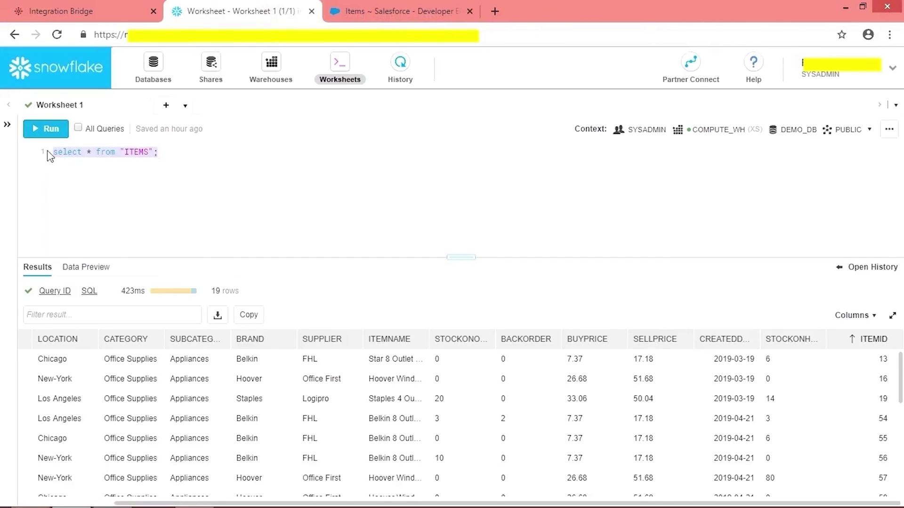
left_click(51, 135)
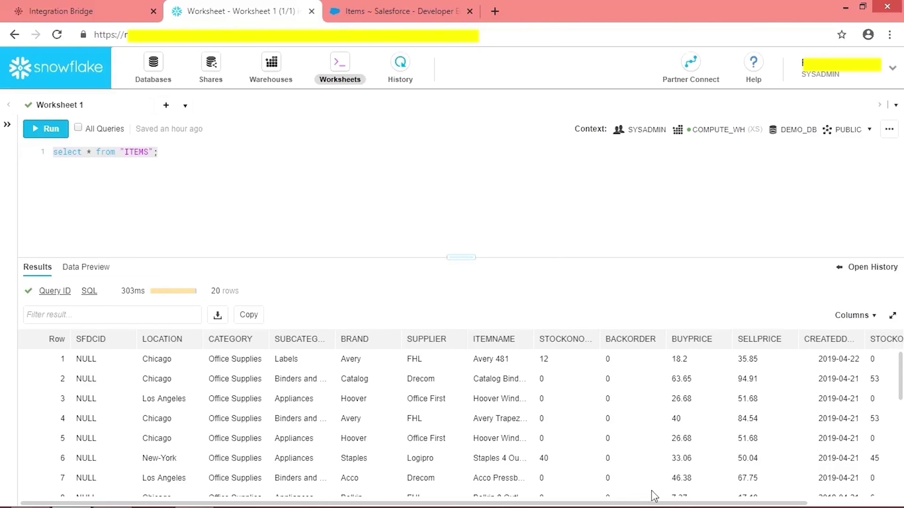
left_click_drag(654, 503, 837, 489)
left_click_drag(784, 504, 873, 503)
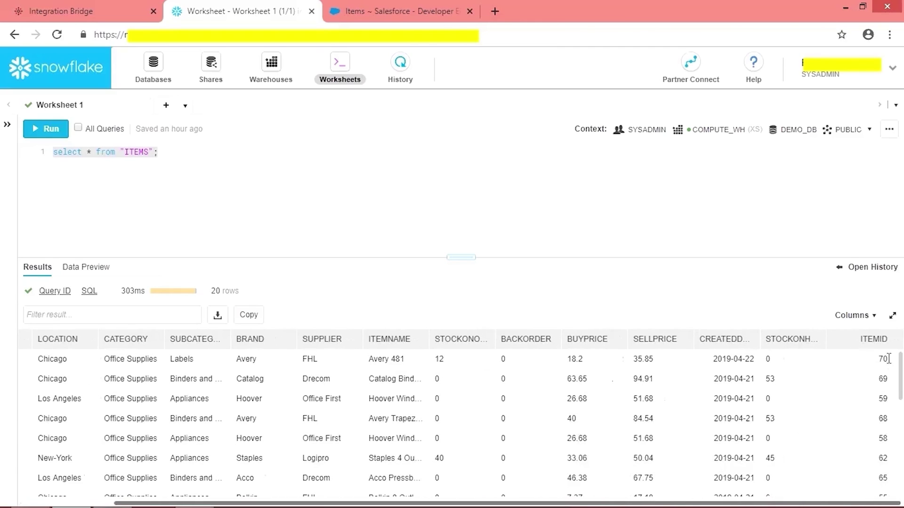